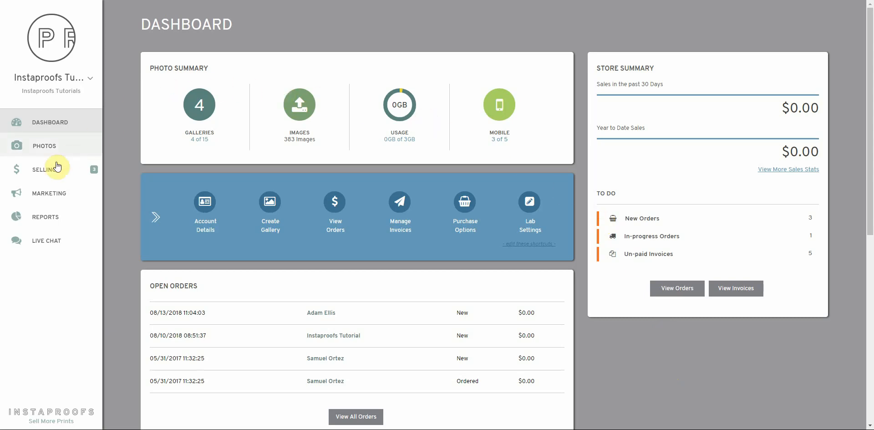
Open the Lab Setup page for lab fulfillment in the selling section.
click(44, 180)
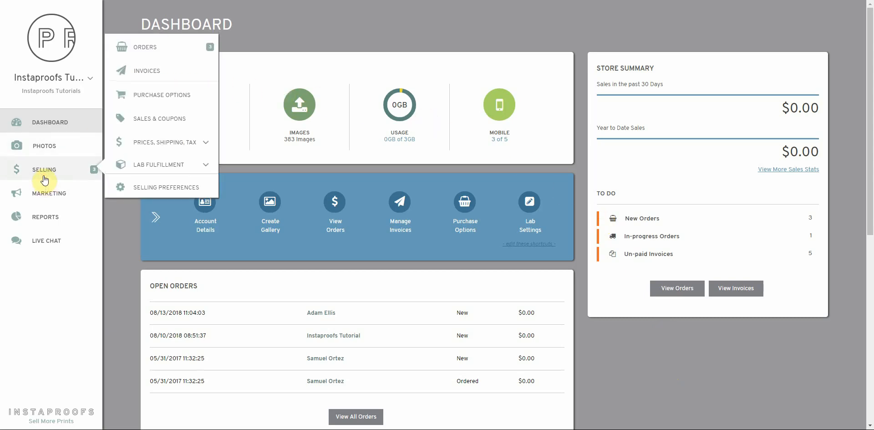
click(144, 166)
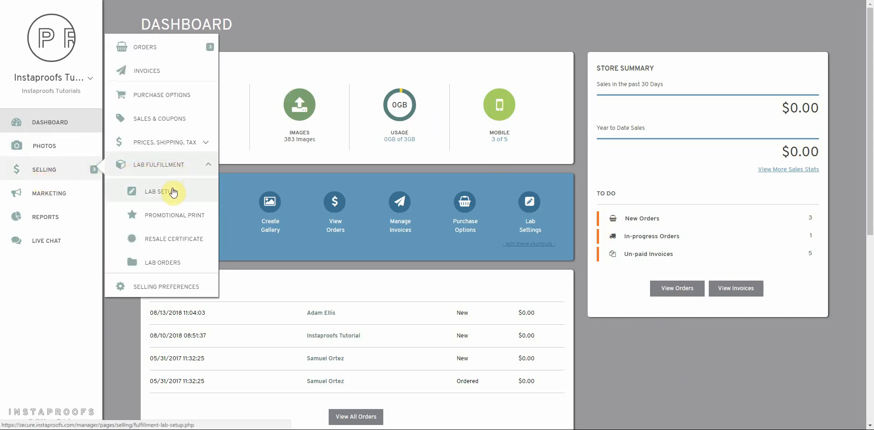
click(173, 192)
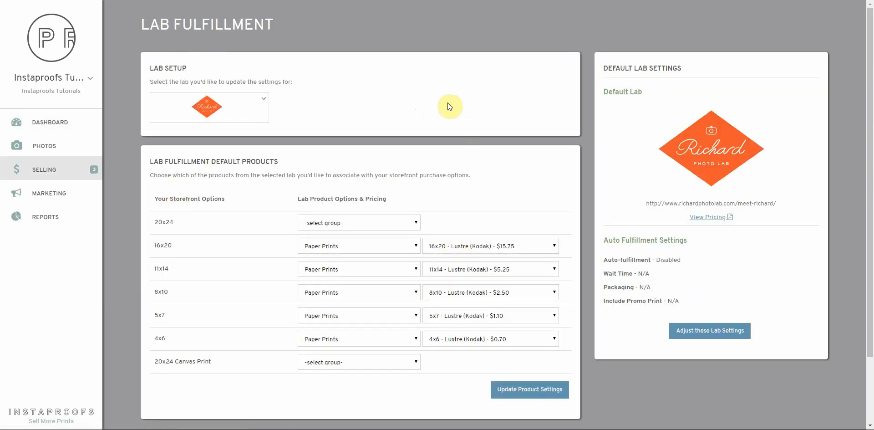
Look through the labs available for lab setup without changing the selected lab.
click(209, 108)
scroll(248, 155, down, 5)
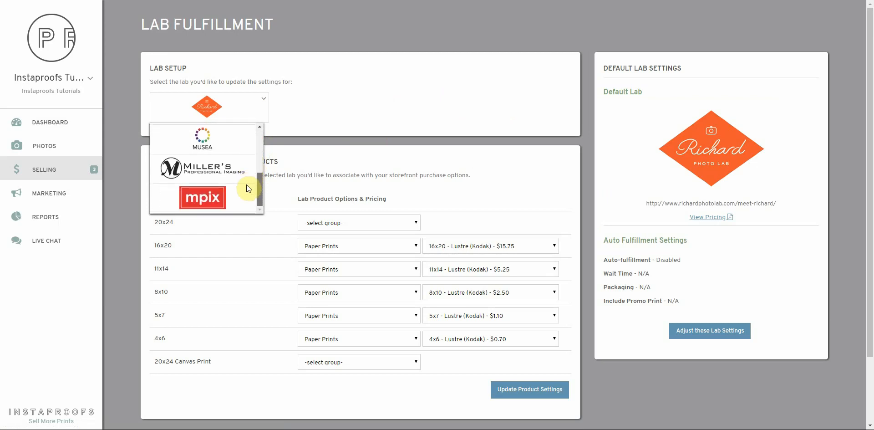
scroll(247, 184, up, 5)
click(374, 111)
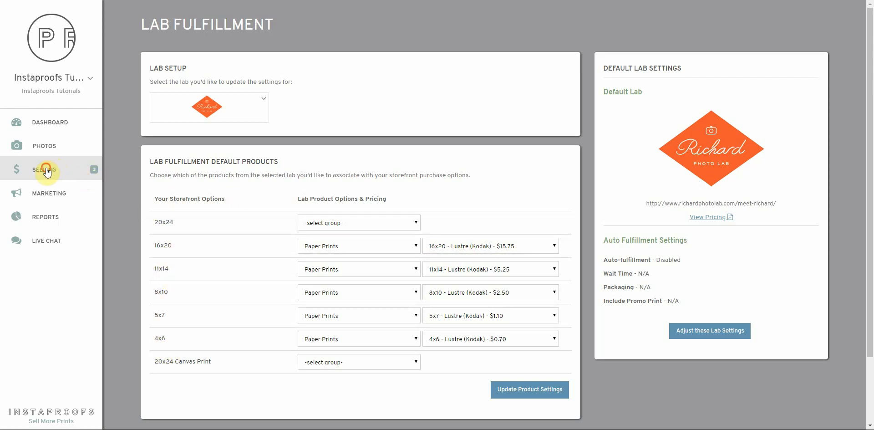
Associate the 20x24 storefront option with Richard Photo Lab's Paper Prints product "20x24 - Lustre (Kodak)".
mouse_move(47, 172)
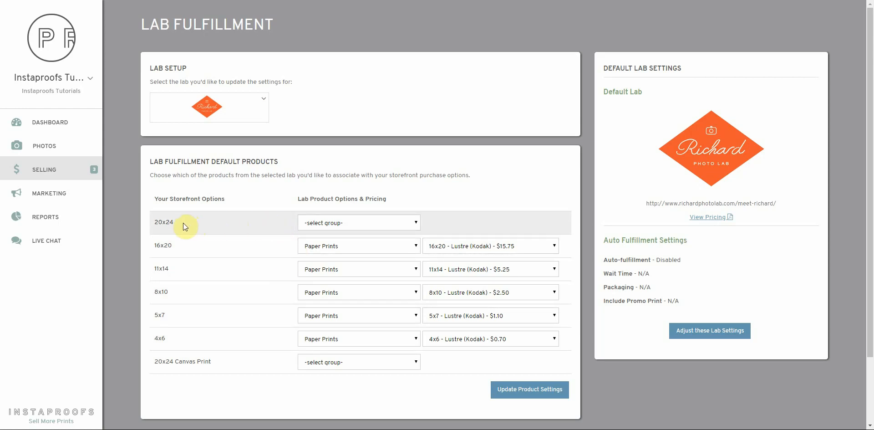
click(330, 223)
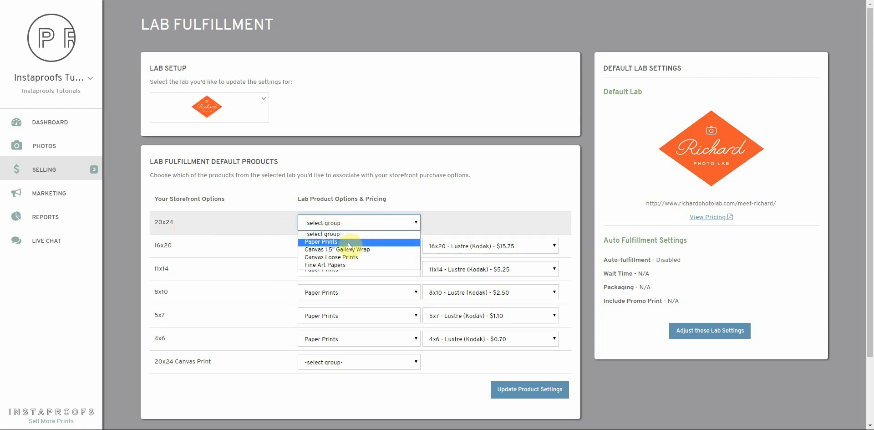
click(348, 242)
click(490, 224)
drag(557, 242, 545, 346)
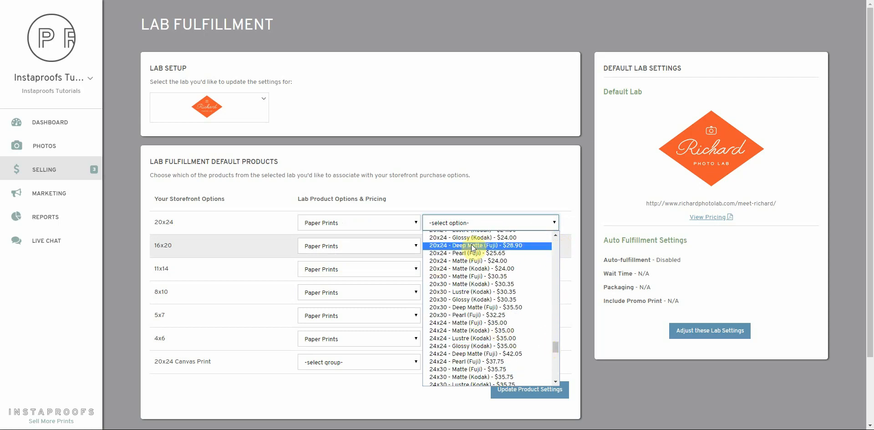
click(555, 235)
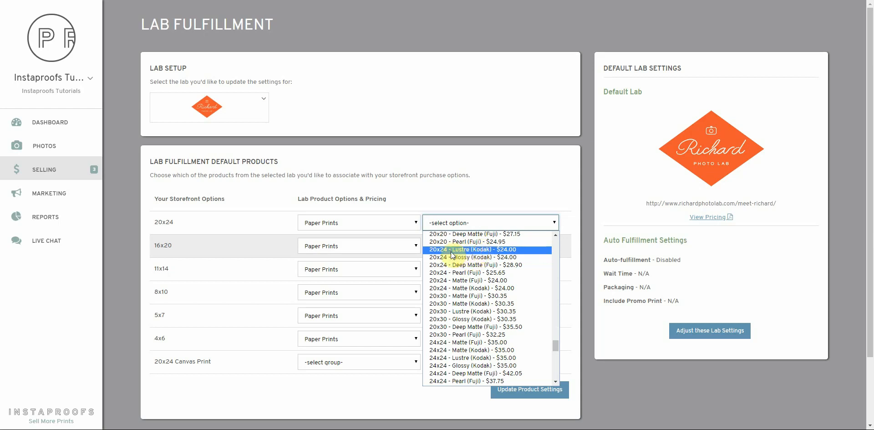
click(468, 251)
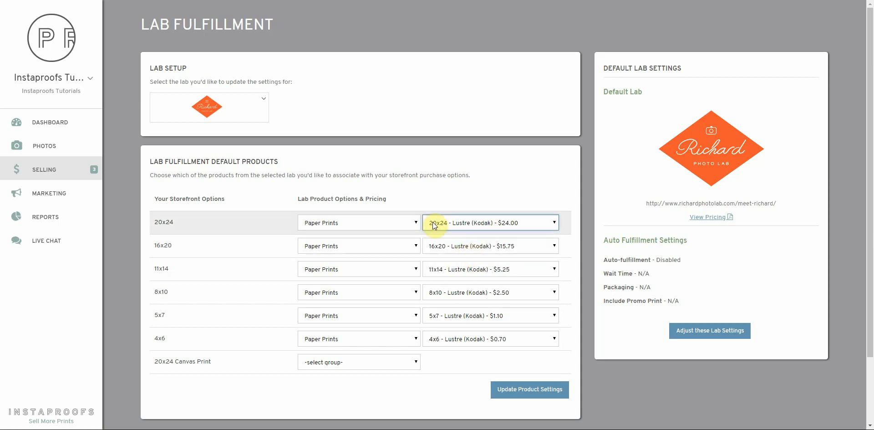
click(474, 223)
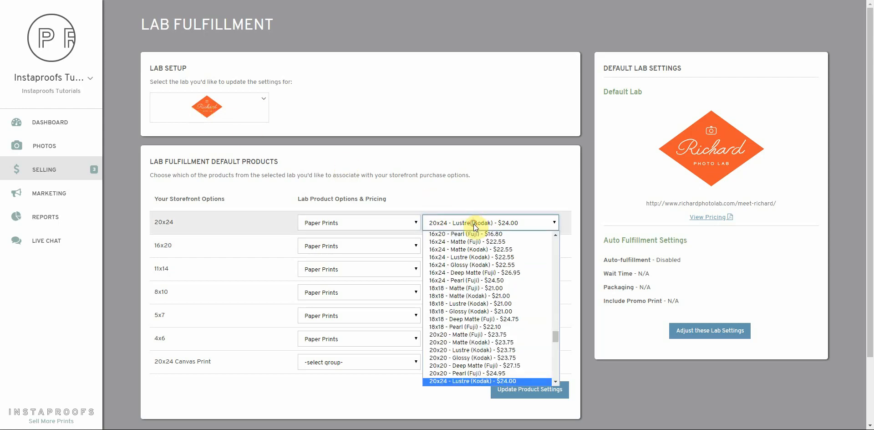
click(466, 191)
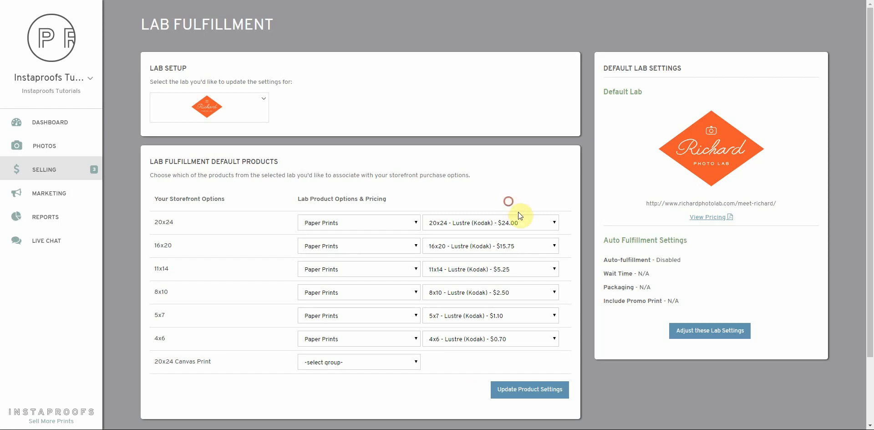
Associate the 20x24 Canvas Print with Canvas 1.5" Gallery Wrap, "20x24 - Fine Art Canvas Wrap", and update the product settings.
click(343, 366)
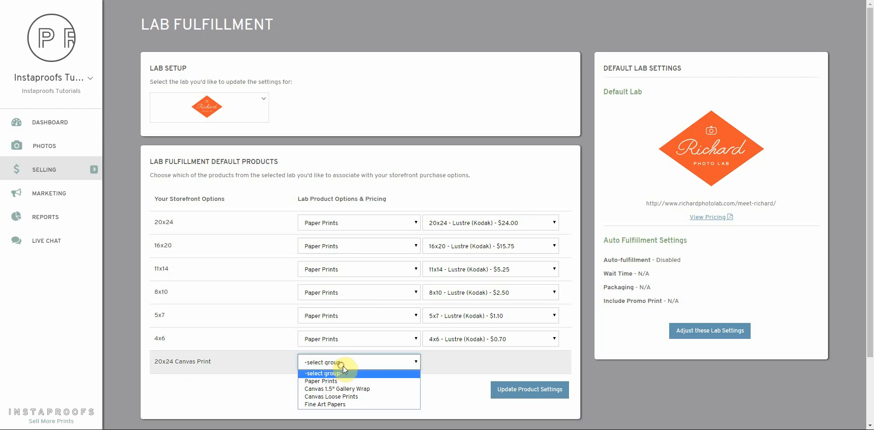
click(367, 389)
click(491, 362)
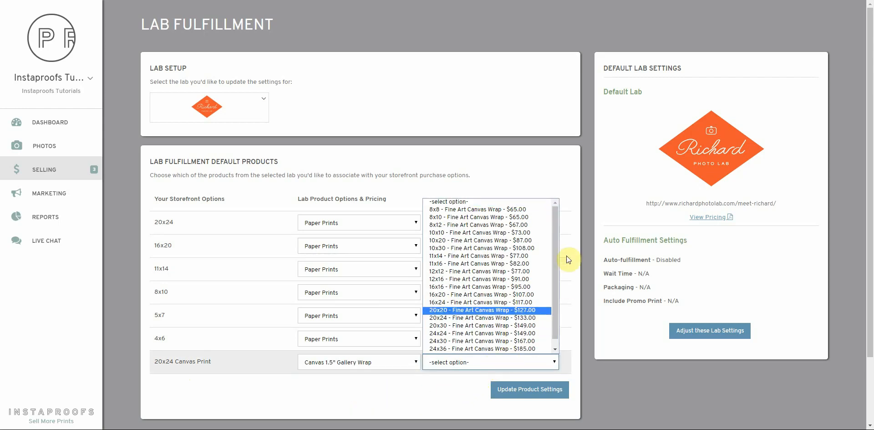
drag(556, 210, 553, 223)
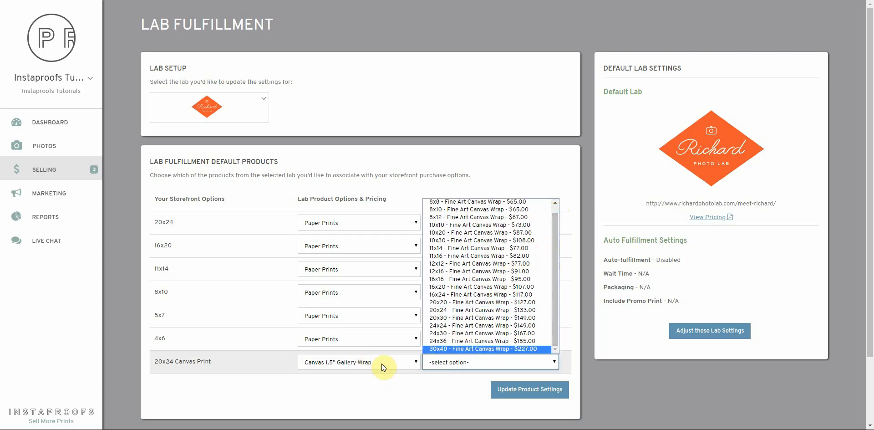
click(479, 309)
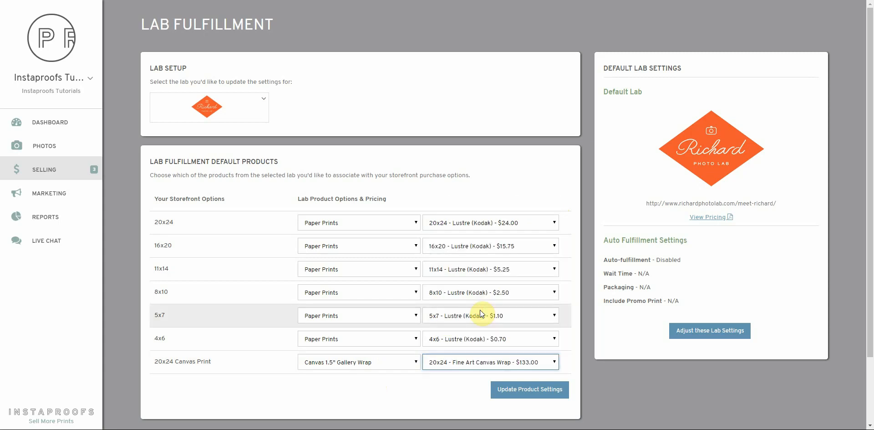
click(535, 392)
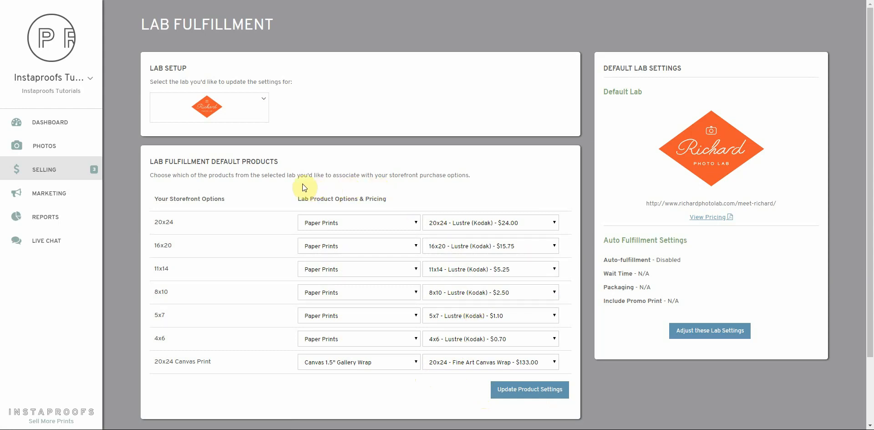
Switch the lab setup to WHCC, associate the 20x24 option with Paper Prints "20x24 - Glossy", and update the product settings.
click(221, 105)
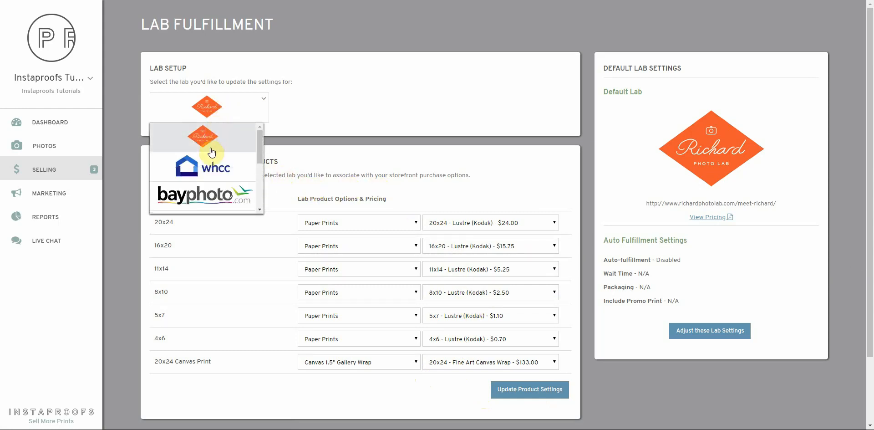
click(208, 171)
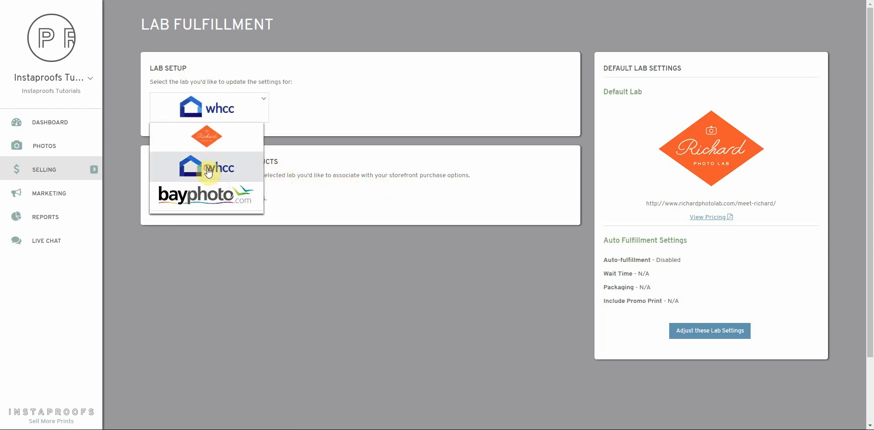
click(353, 223)
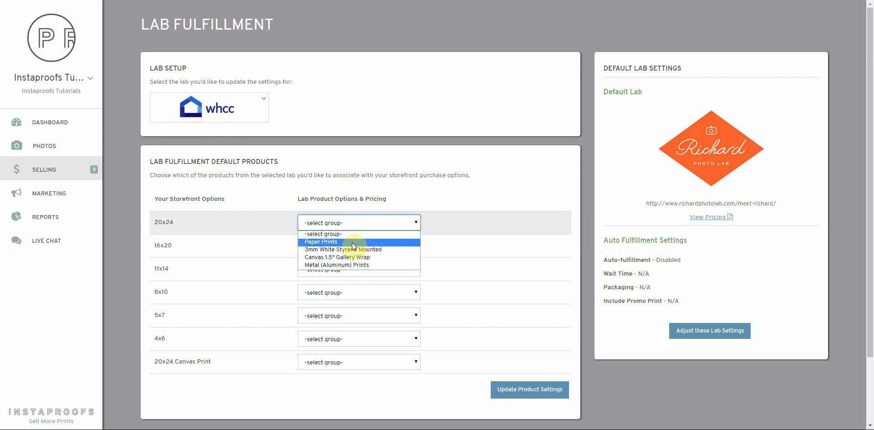
click(352, 241)
click(493, 222)
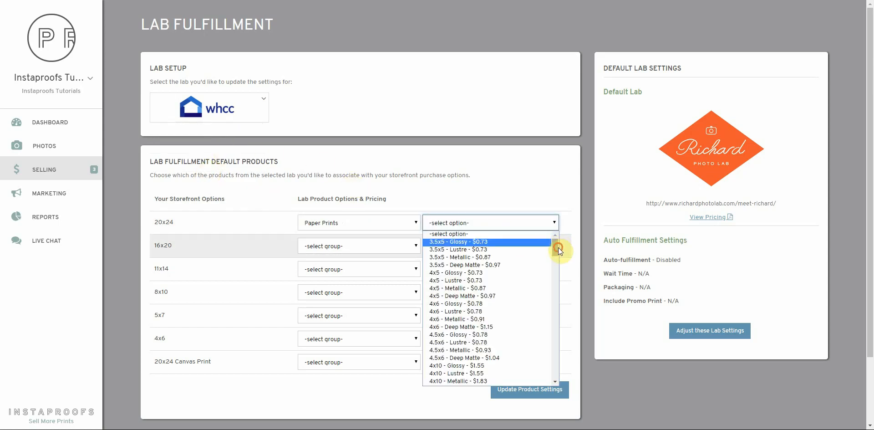
drag(560, 247, 565, 348)
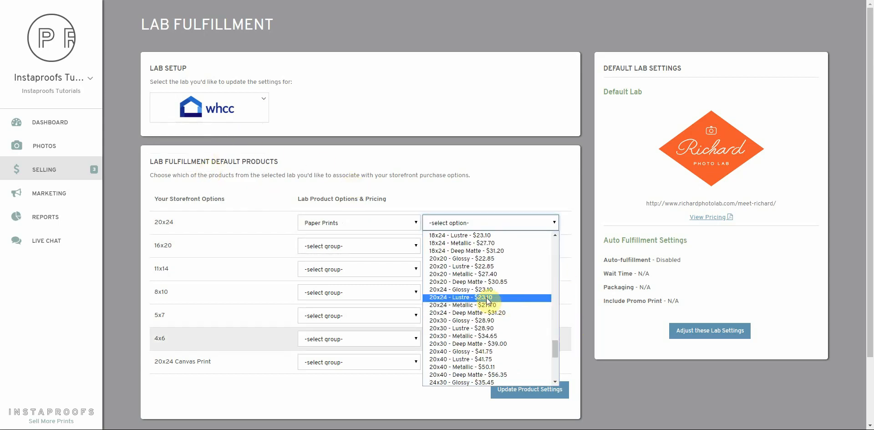
click(464, 290)
click(507, 387)
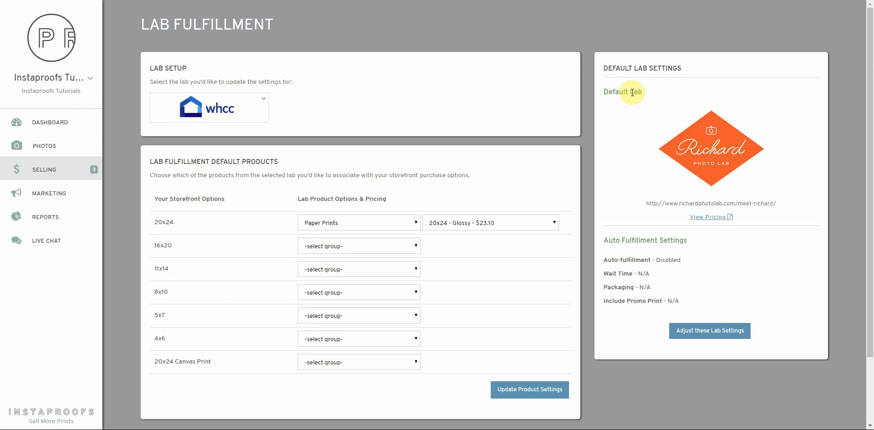
In the default lab settings, choose Richard Photo Lab and enable auto-fulfillment with a wait time of 3 Days.
click(712, 336)
click(485, 67)
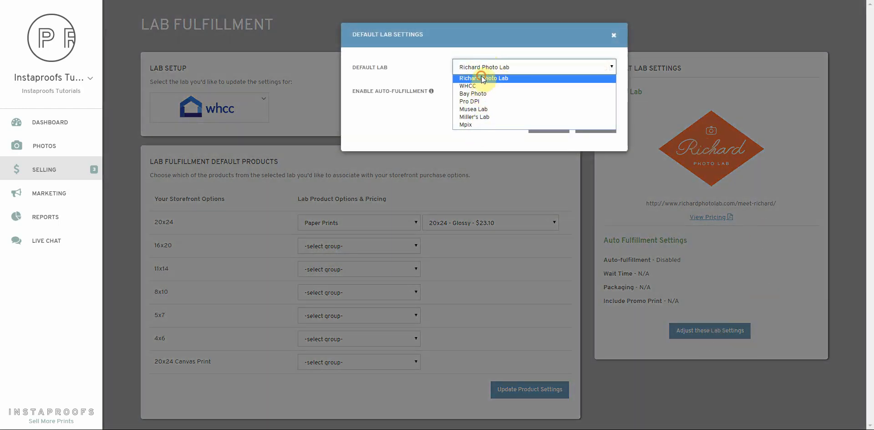
click(484, 78)
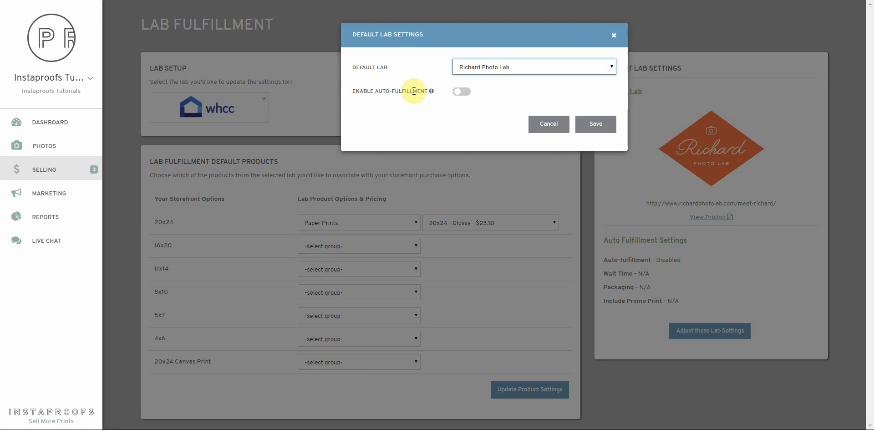
click(461, 92)
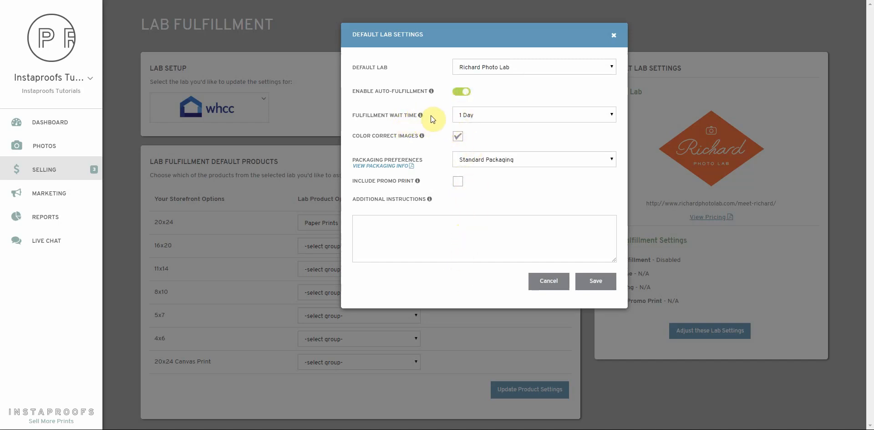
click(522, 117)
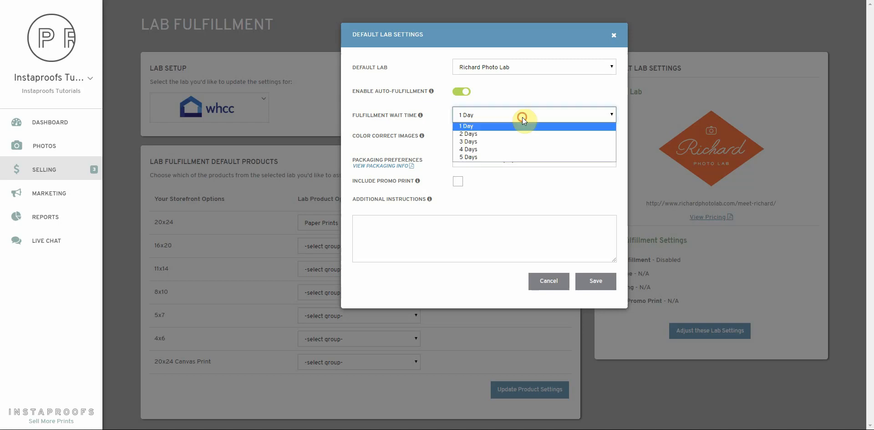
click(494, 143)
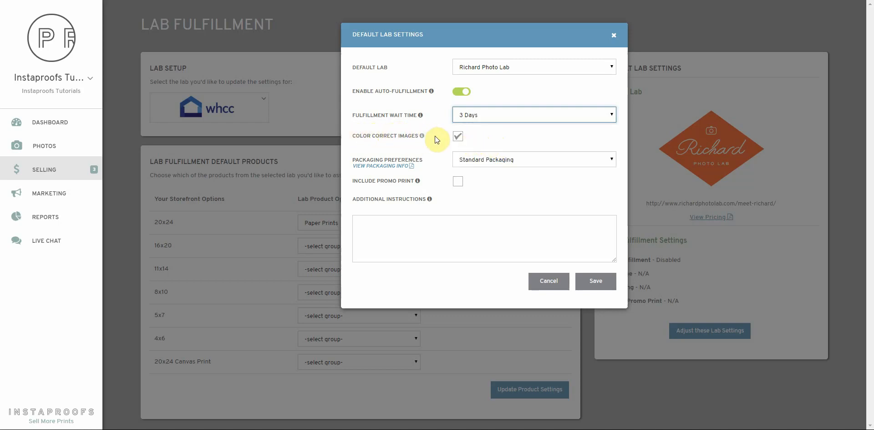
Keep color correction enabled, Standard Packaging and blank additional instructions, and save the default lab settings.
click(458, 137)
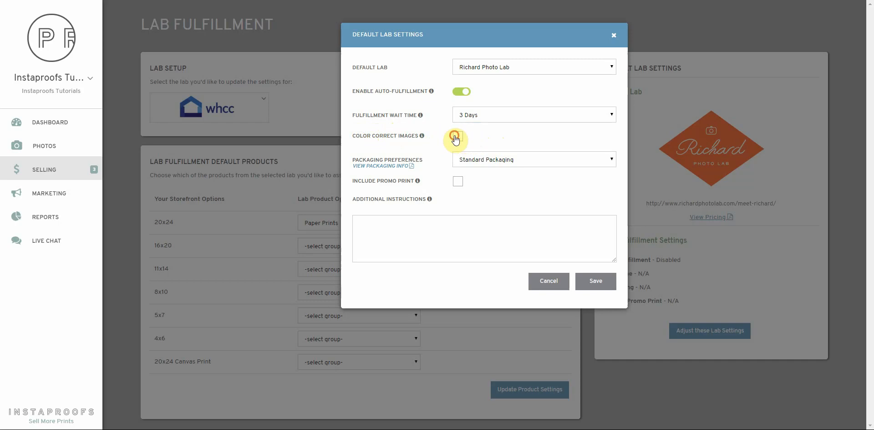
click(458, 137)
click(497, 160)
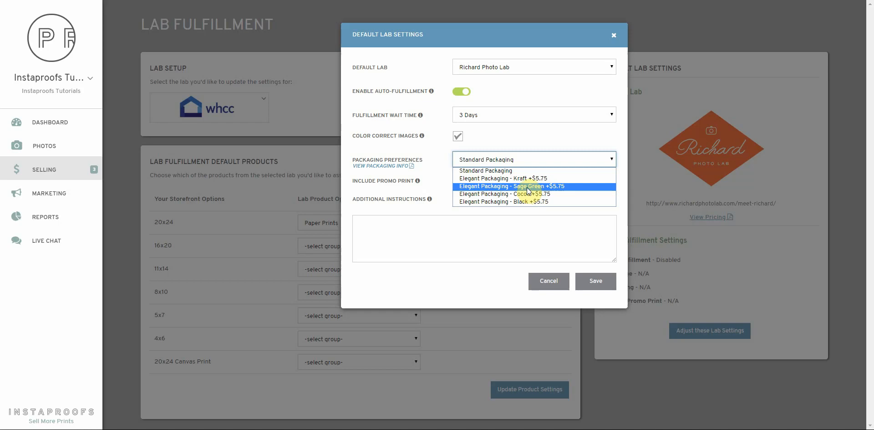
click(509, 136)
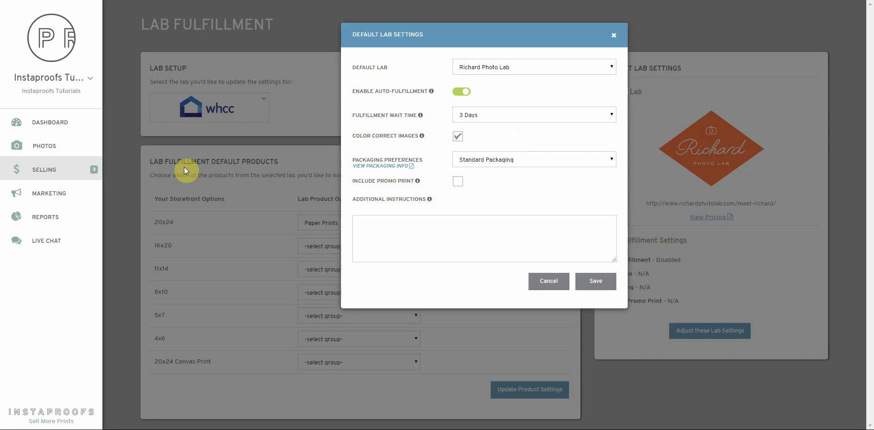
mouse_move(86, 170)
click(413, 230)
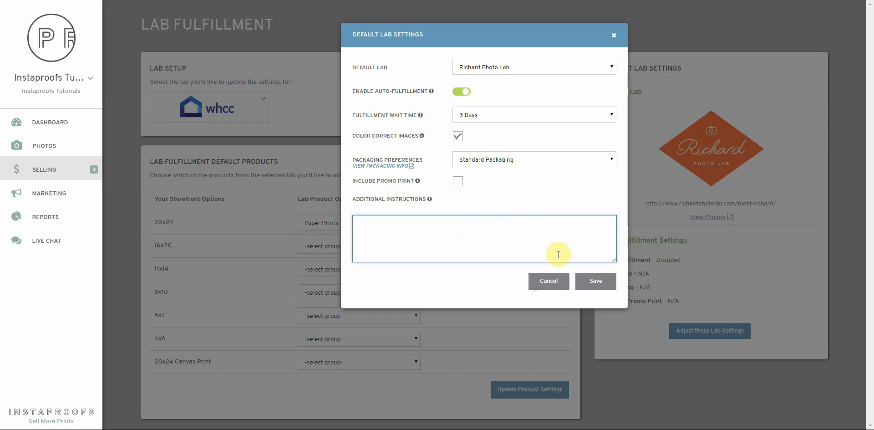
click(592, 282)
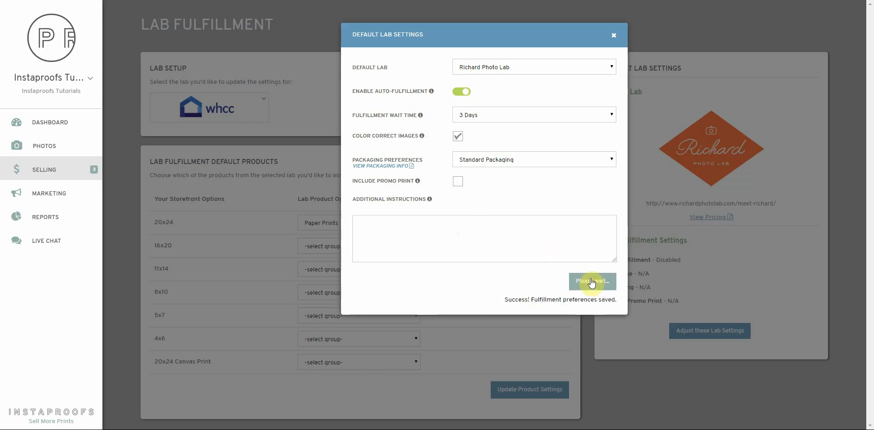